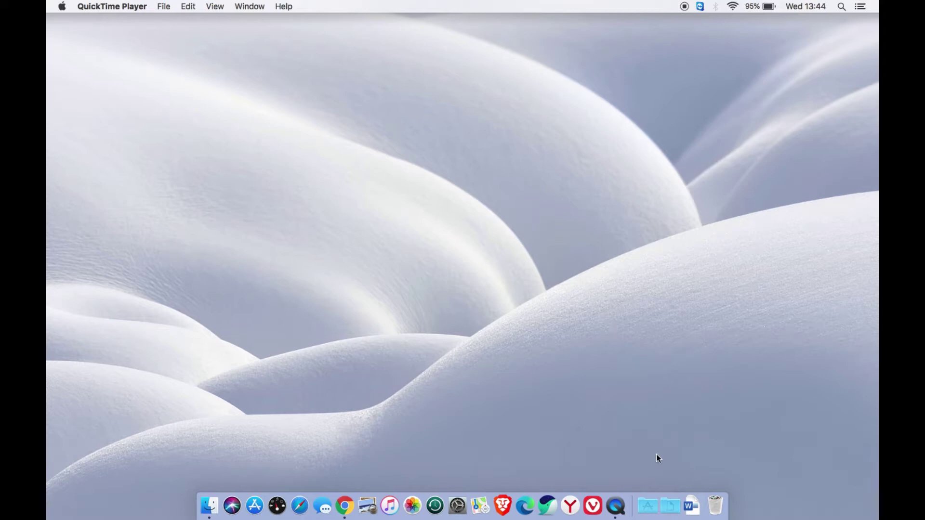
# Step: Launch Audio MIDI Setup from Applications > Utilities via the Dock's Applications stack
pyautogui.click(645, 497)
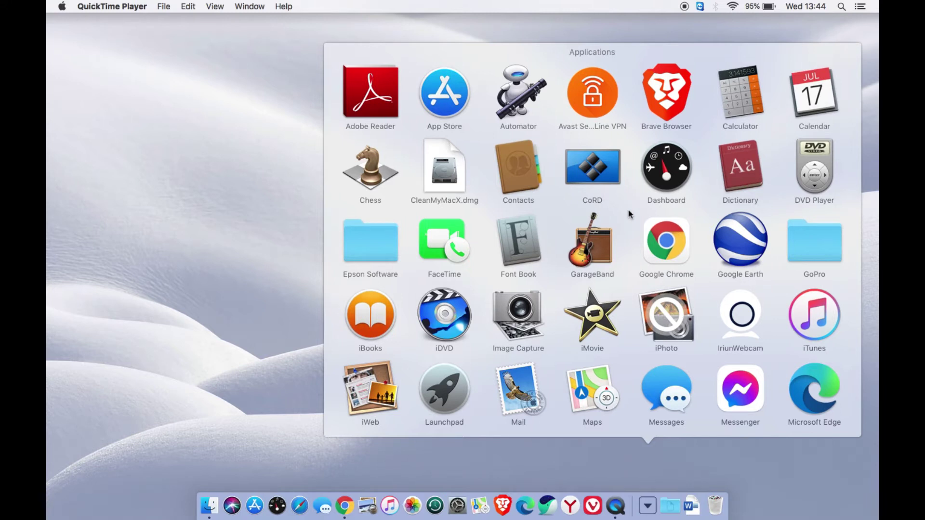
pyautogui.scroll(-10, 629, 213)
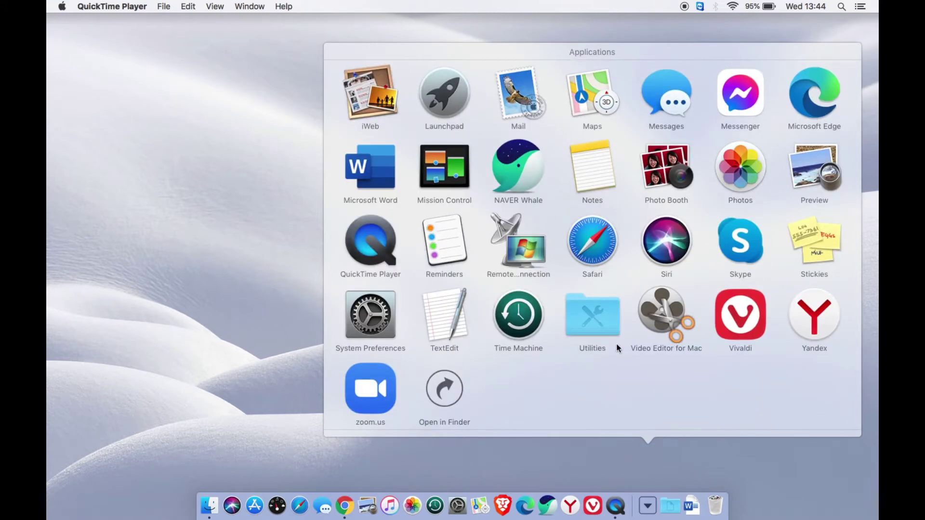
pyautogui.click(596, 316)
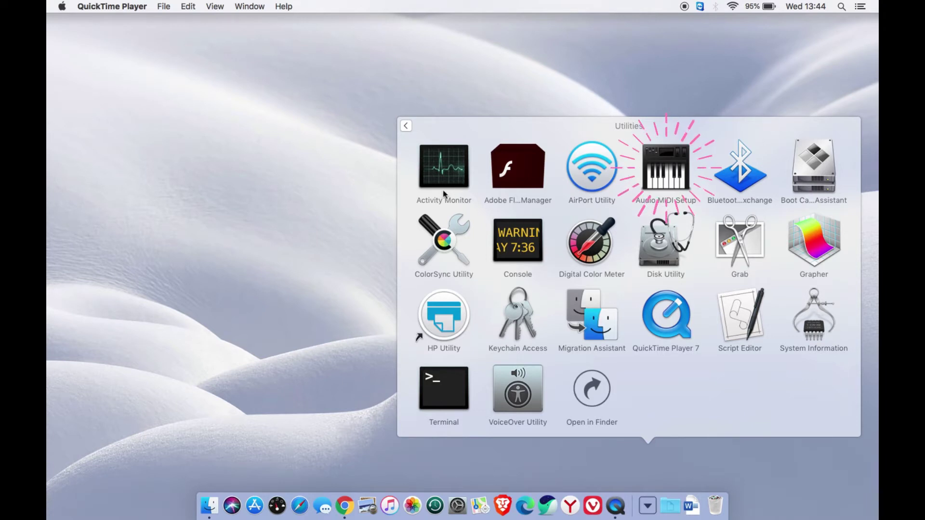
pyautogui.click(674, 186)
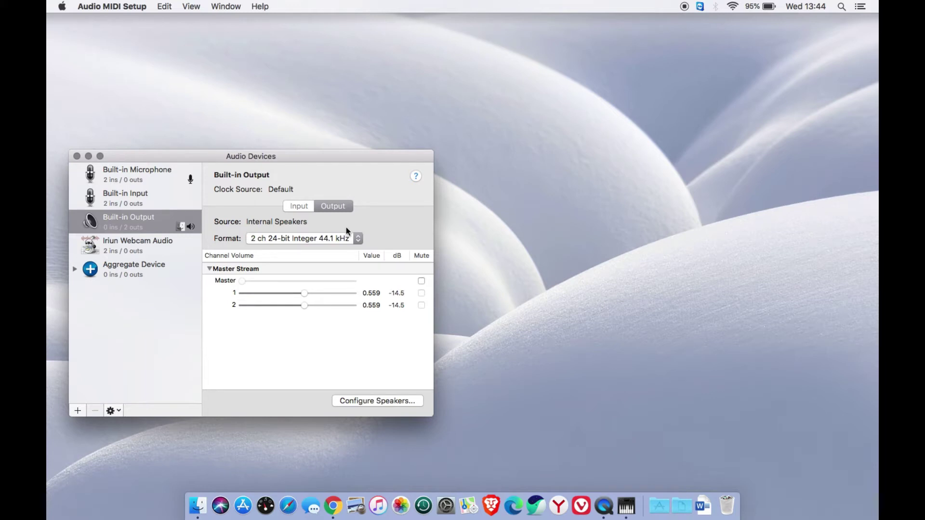
# Step: Confirm Built-in Output stays at its 2 ch 24-bit Integer 44.1 kHz format
pyautogui.click(358, 239)
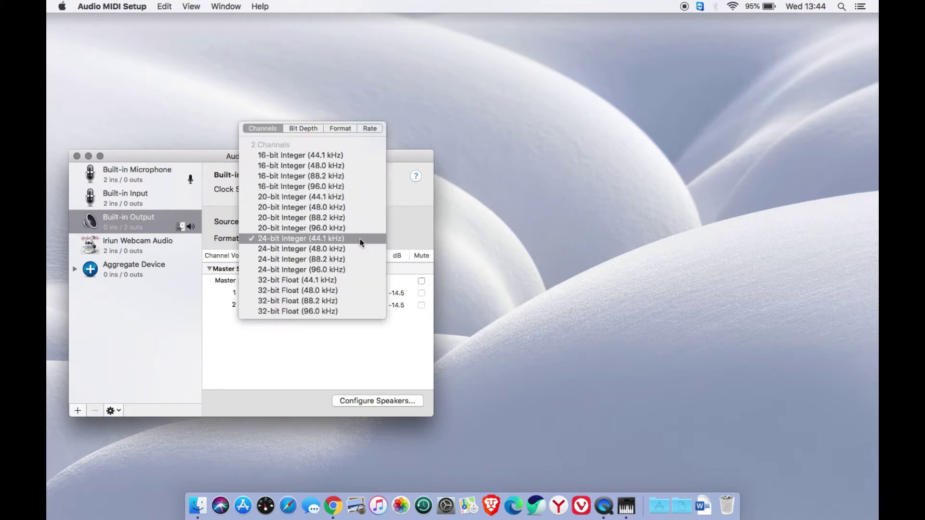
pyautogui.click(283, 238)
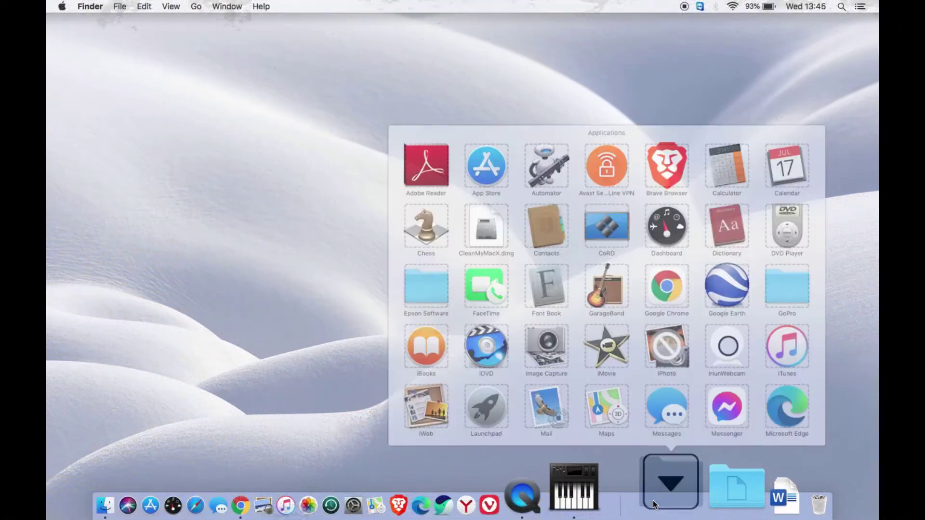
# Step: Reopen Audio MIDI Setup from Utilities to see the new H4 1 and H4 2 devices
pyautogui.scroll(-8, 553, 137)
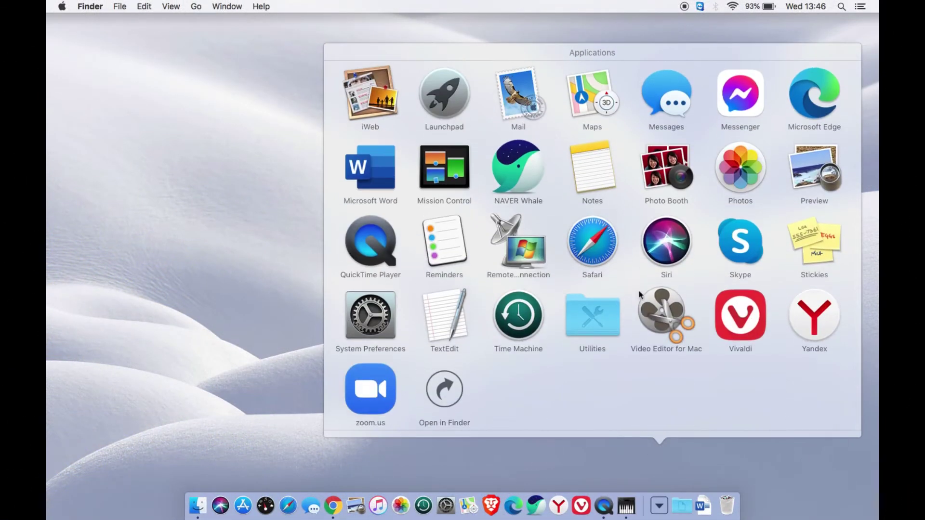
pyautogui.click(597, 323)
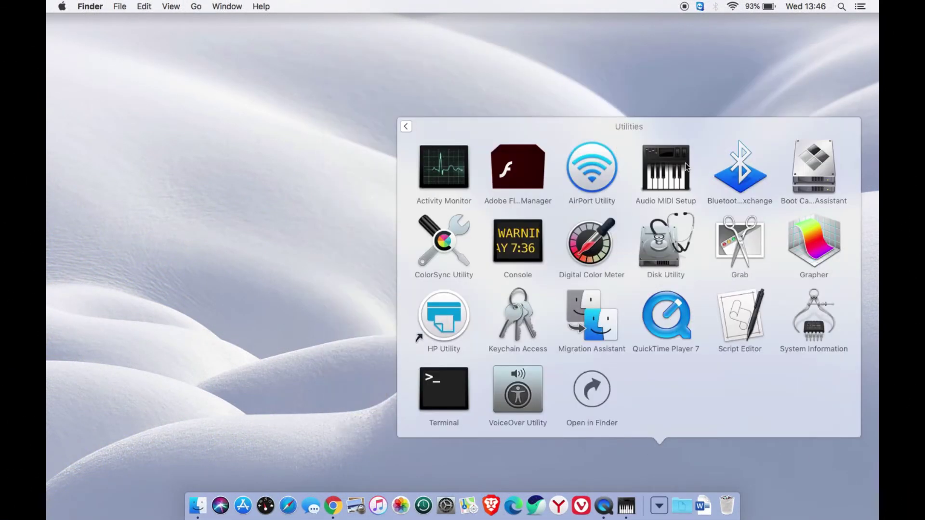
pyautogui.click(666, 173)
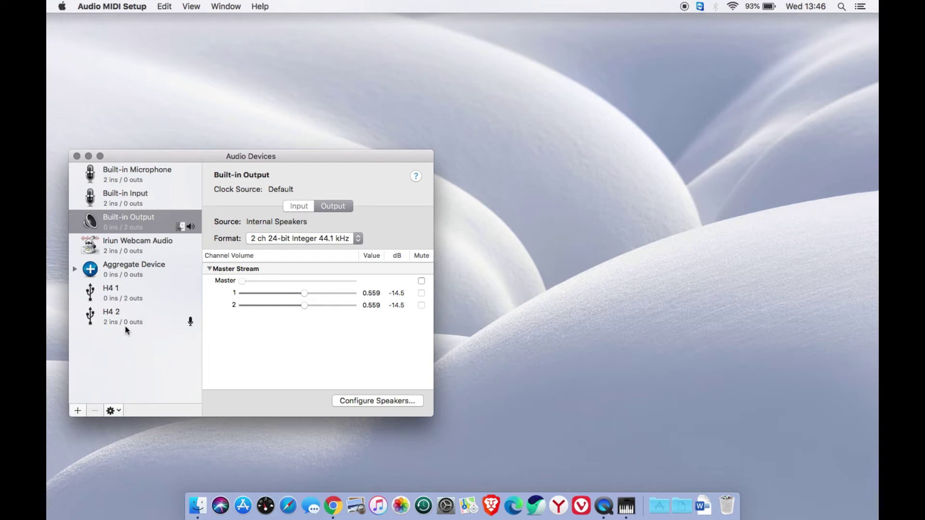
# Step: Set the H4 1 and H4 2 devices' format to 44,100 Hz
pyautogui.click(135, 299)
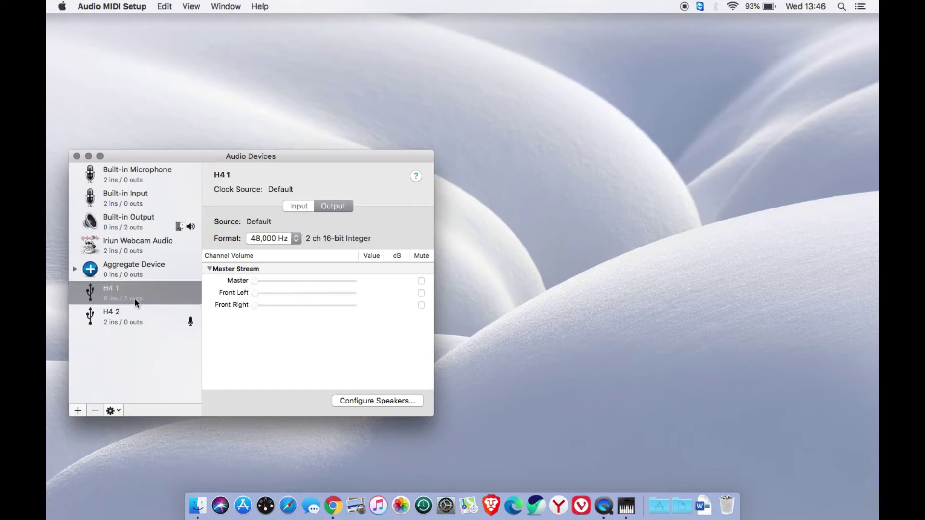
pyautogui.click(296, 239)
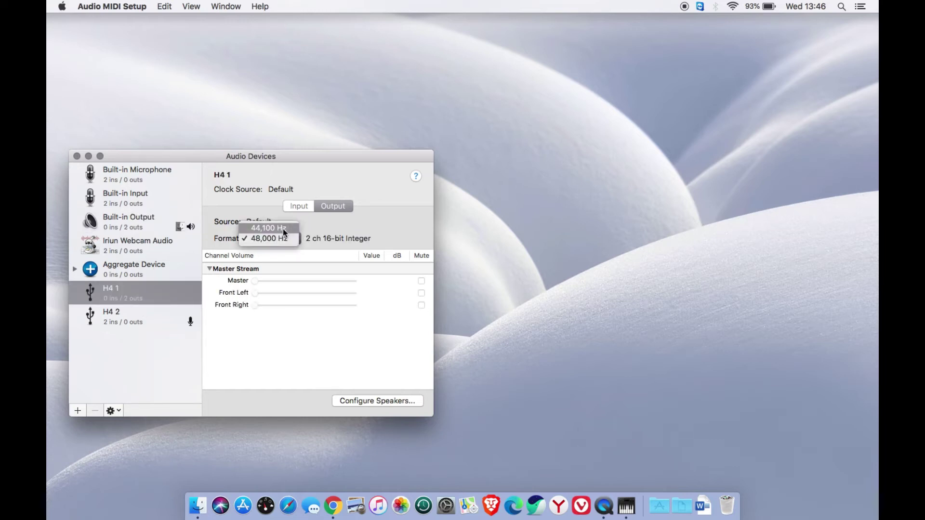
pyautogui.click(284, 230)
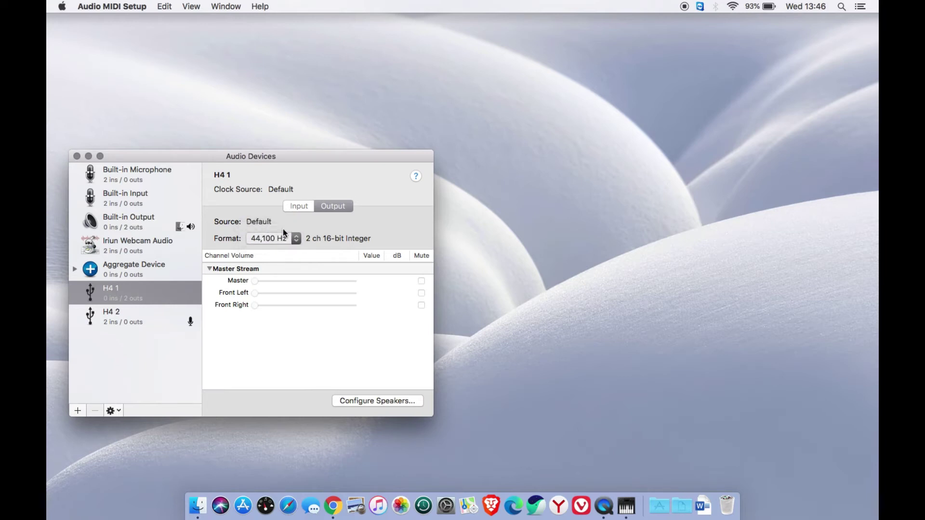
pyautogui.click(142, 323)
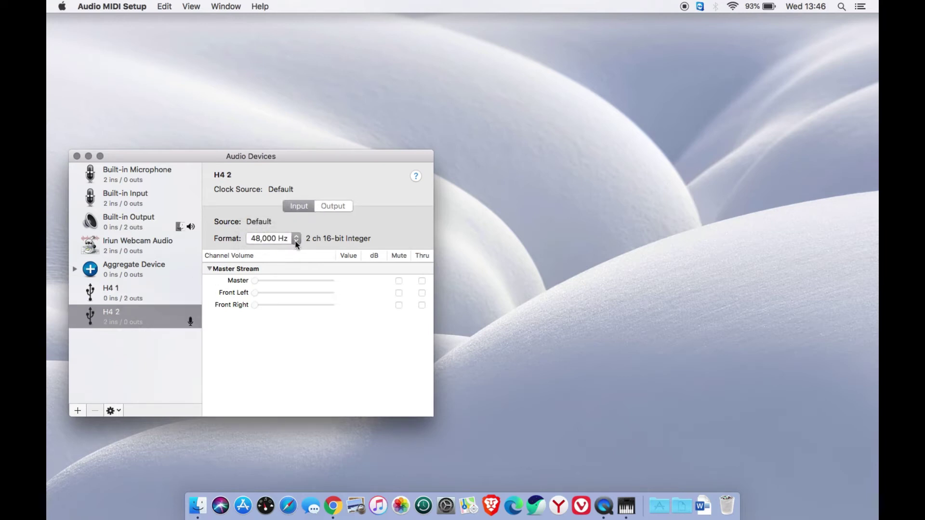
pyautogui.click(295, 239)
pyautogui.click(272, 228)
# Step: Recheck the H4 rates and the Built-in Output, Input and Microphone sample rates
pyautogui.click(133, 301)
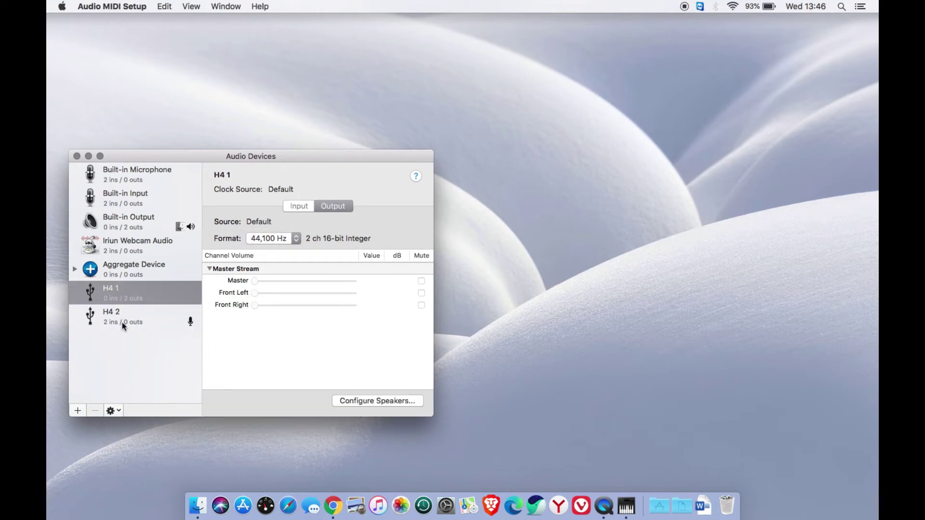
pyautogui.click(123, 327)
pyautogui.click(141, 299)
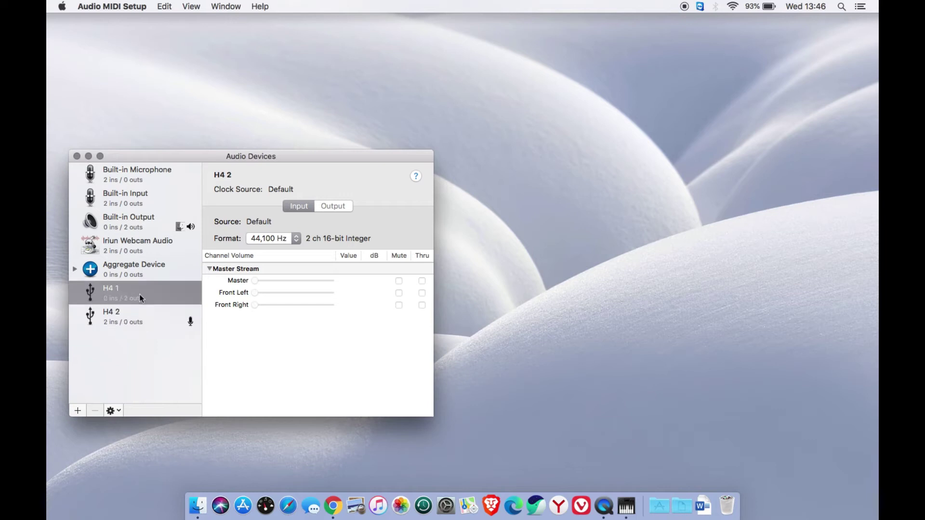
pyautogui.click(140, 220)
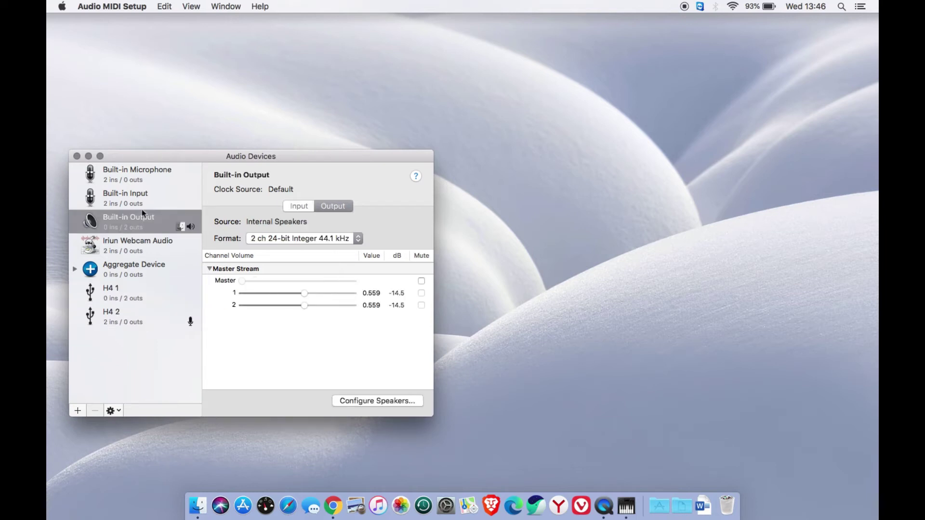
pyautogui.click(149, 201)
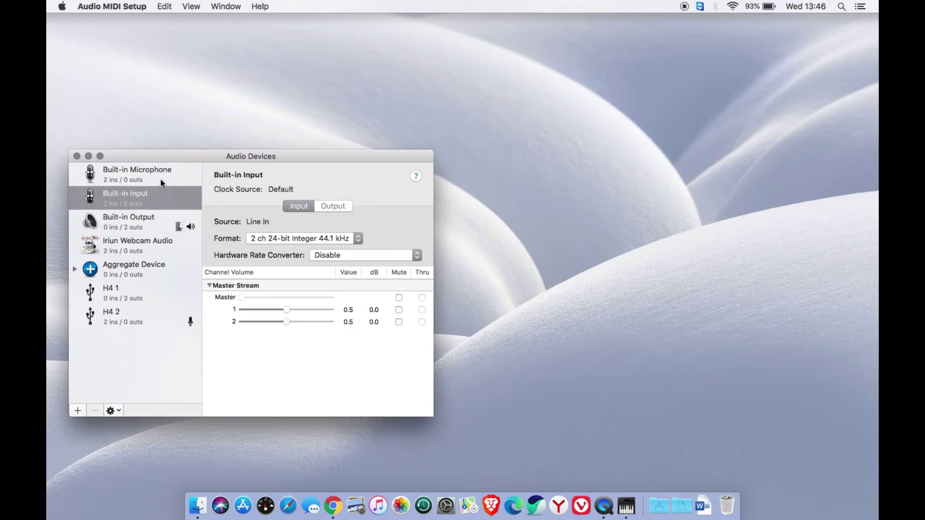
pyautogui.click(162, 182)
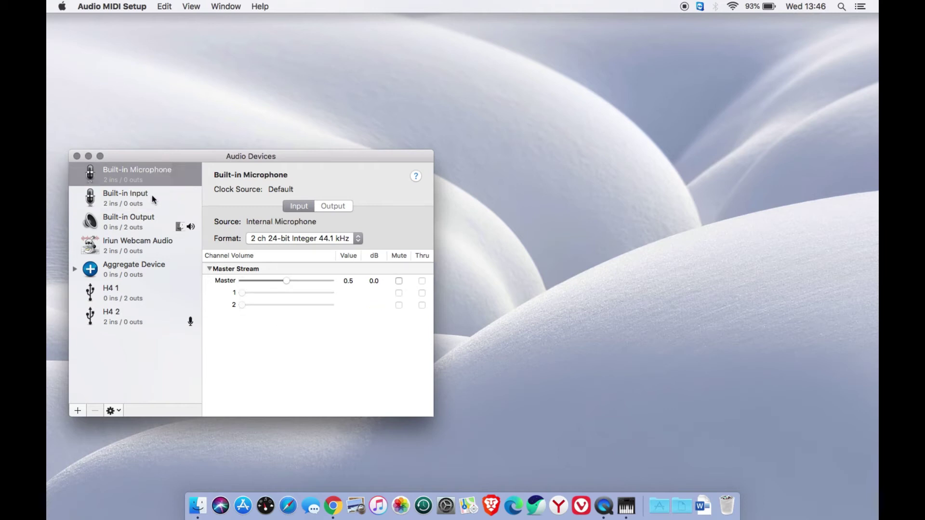
pyautogui.click(154, 199)
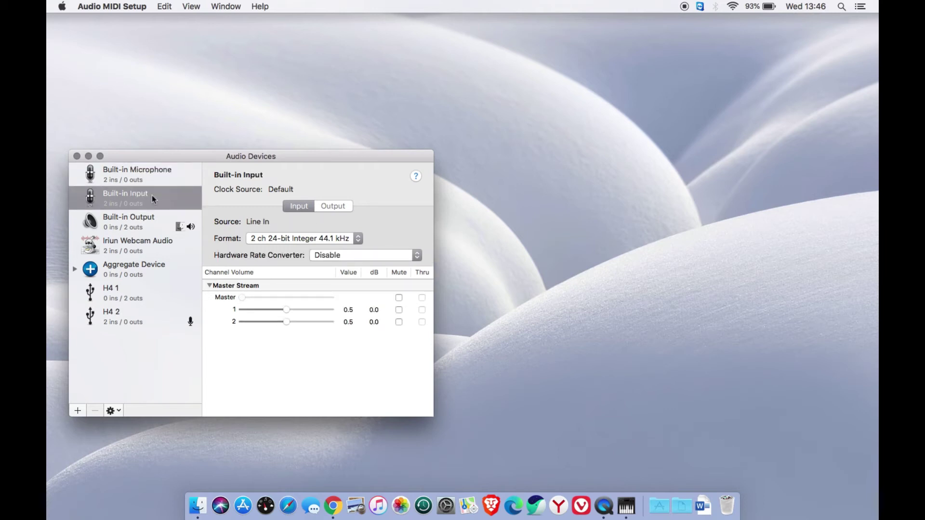
pyautogui.click(142, 230)
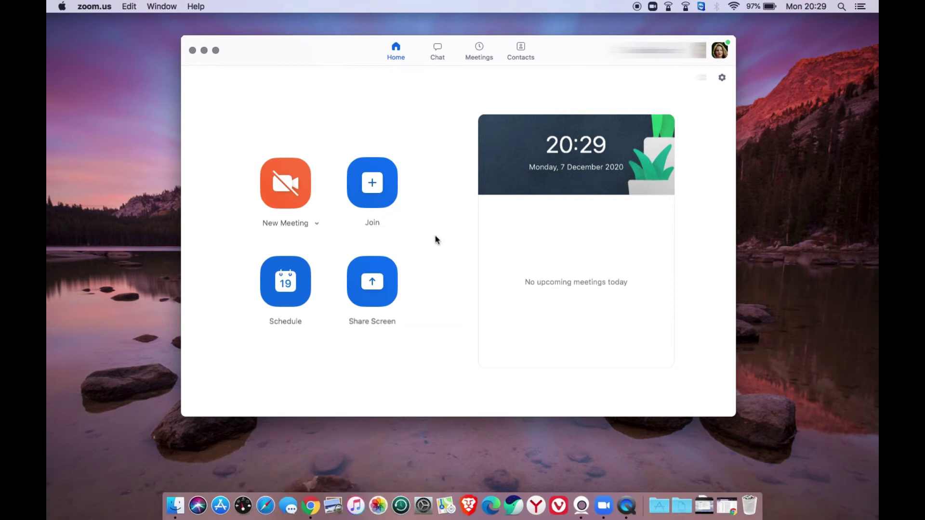
# Step: Confirm via the update check that Zoom 5.4.4 is current, then open Settings
pyautogui.moveTo(301, 63); pyautogui.dragTo(322, 63)
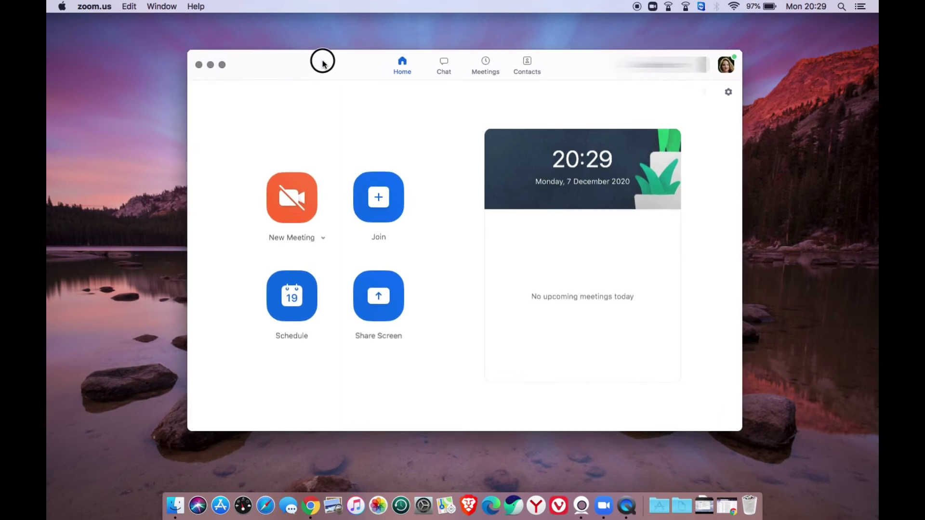
pyautogui.click(727, 66)
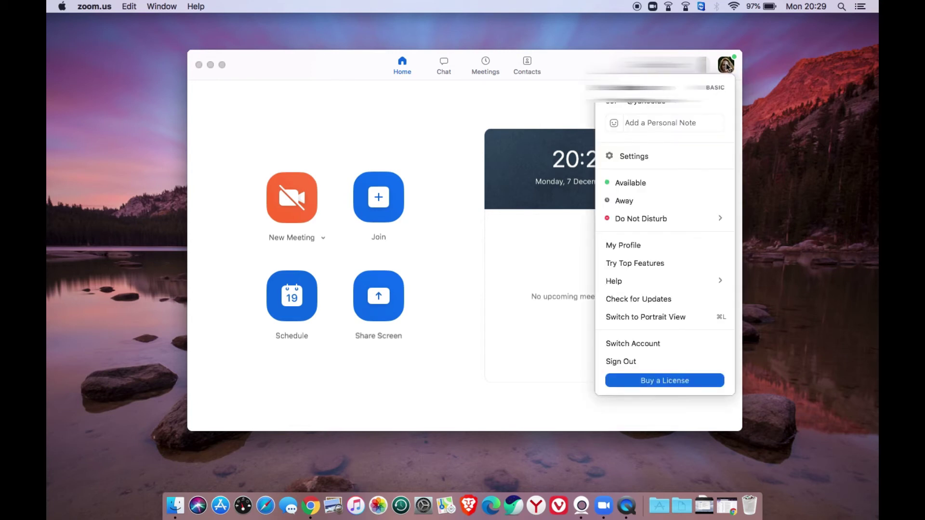
pyautogui.click(668, 300)
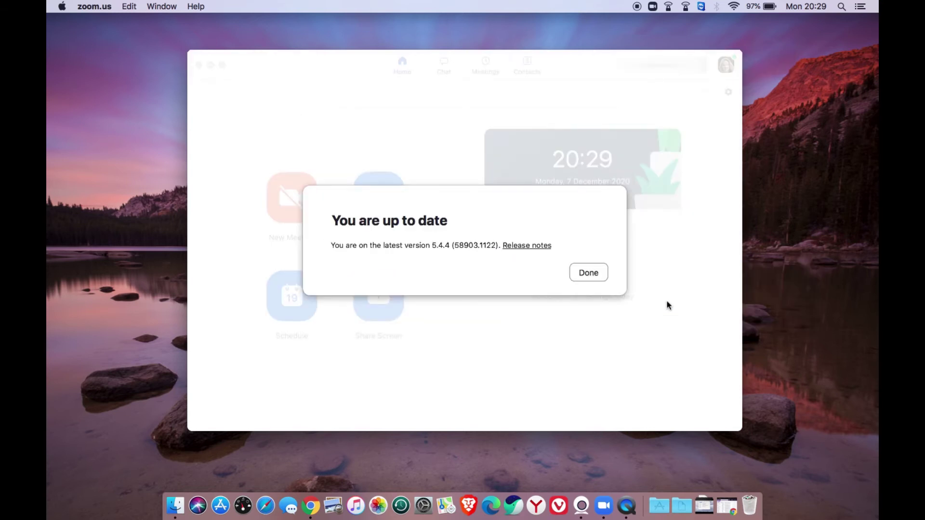
pyautogui.click(597, 274)
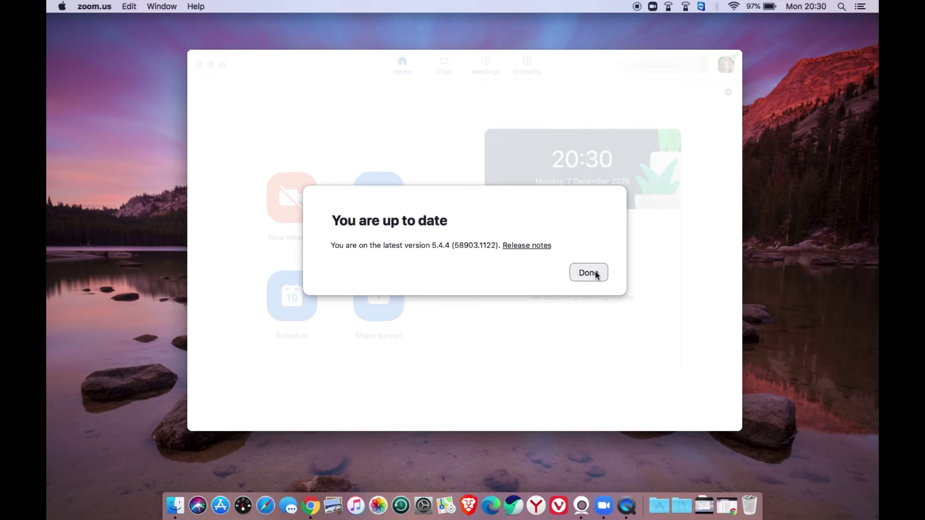
pyautogui.click(728, 93)
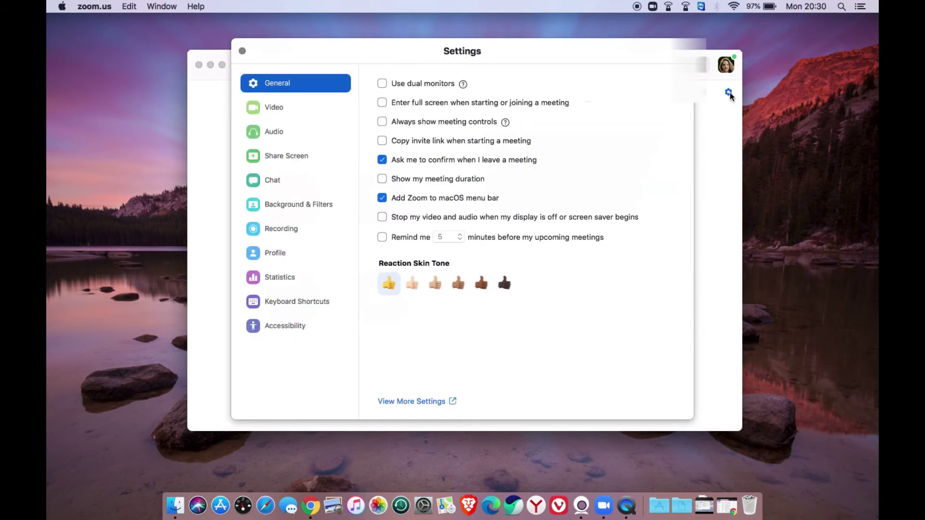
# Step: In Audio settings, select H4 as the microphone and leave automatic mic volume adjustment off
pyautogui.click(269, 137)
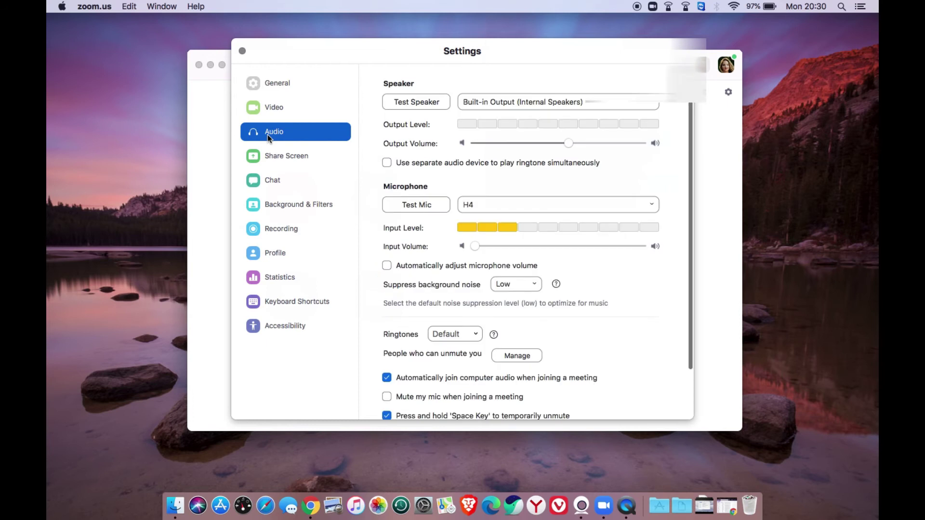
pyautogui.click(496, 208)
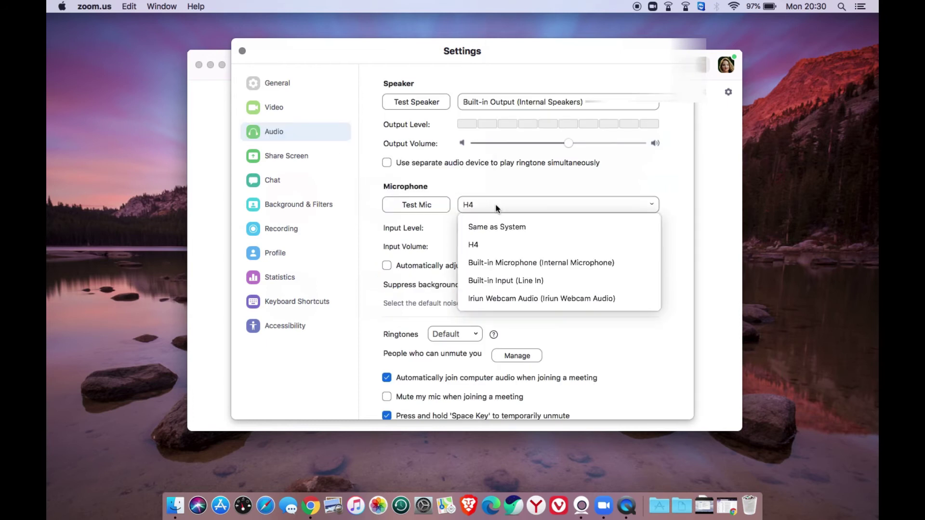
pyautogui.click(481, 246)
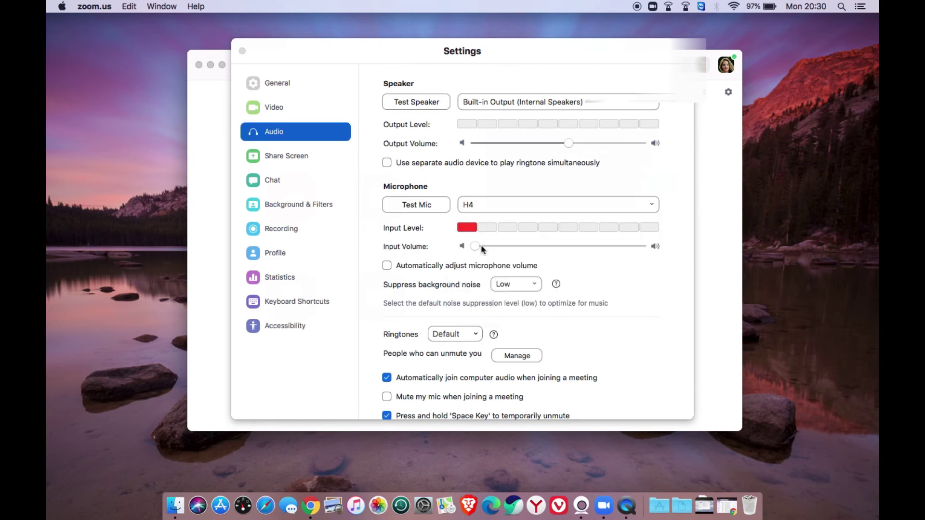
pyautogui.click(388, 268)
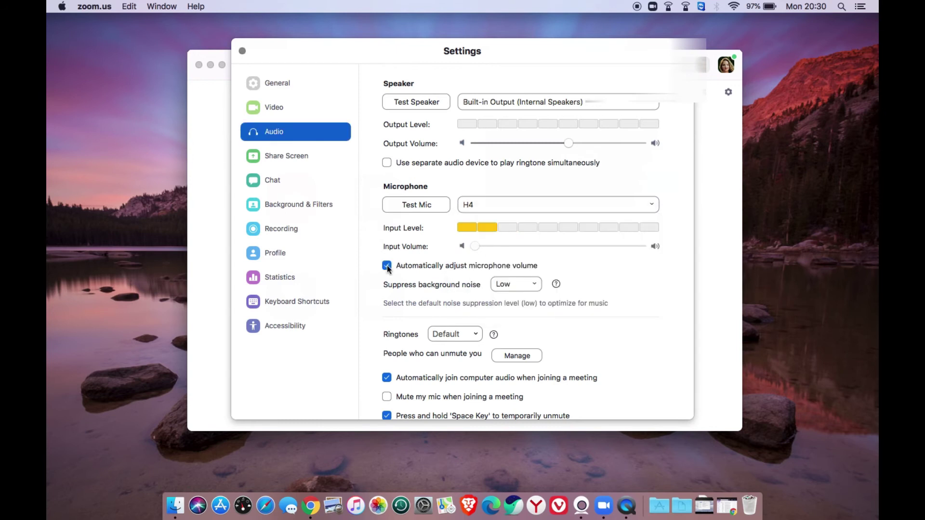
pyautogui.click(386, 265)
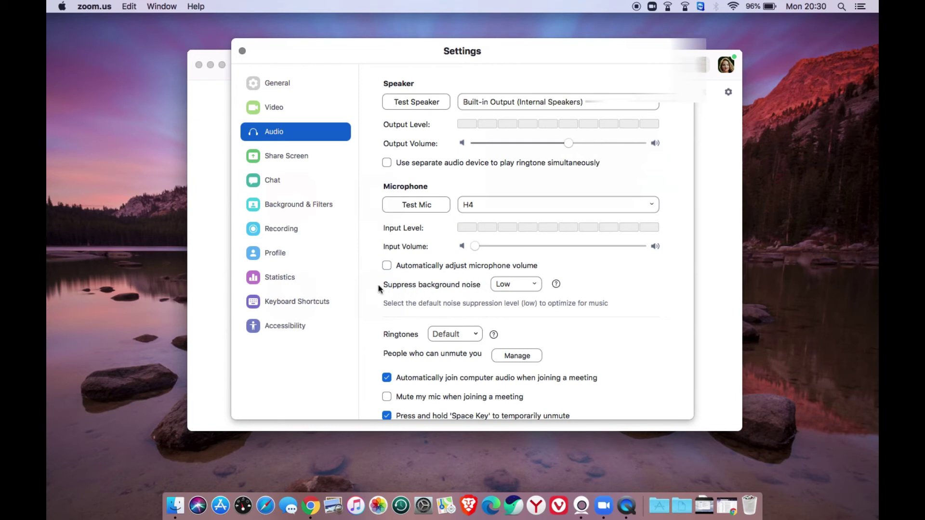
# Step: Drag the microphone input volume to its minimum
pyautogui.moveTo(556, 284)
pyautogui.click(605, 278)
pyautogui.click(475, 247)
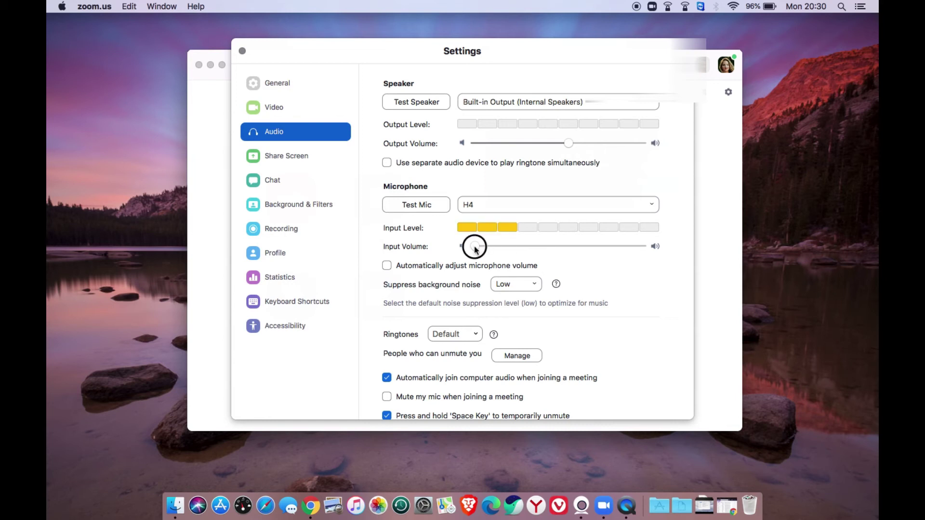
pyautogui.moveTo(475, 247)
pyautogui.mouseDown()
pyautogui.moveTo(516, 246)
pyautogui.moveTo(467, 246)
pyautogui.mouseUp()
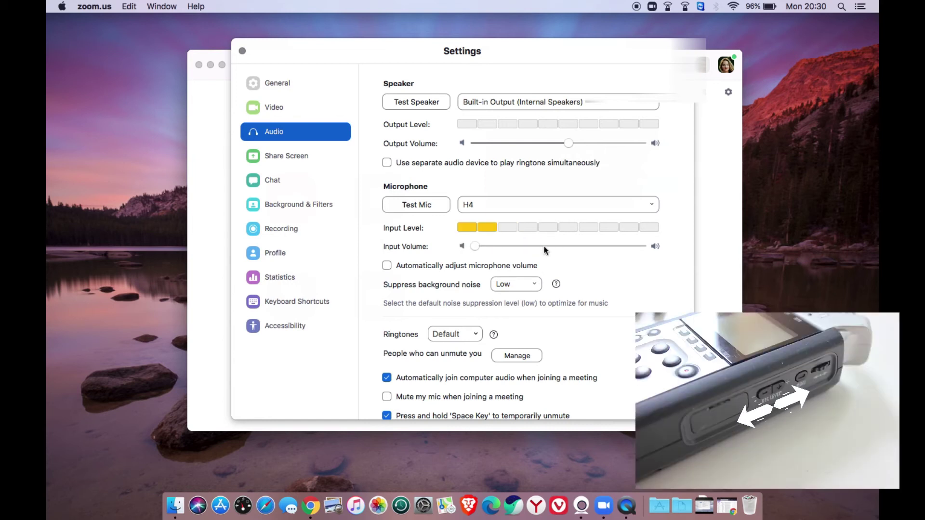
# Step: Keep Suppress background noise set to Low
pyautogui.moveTo(557, 284)
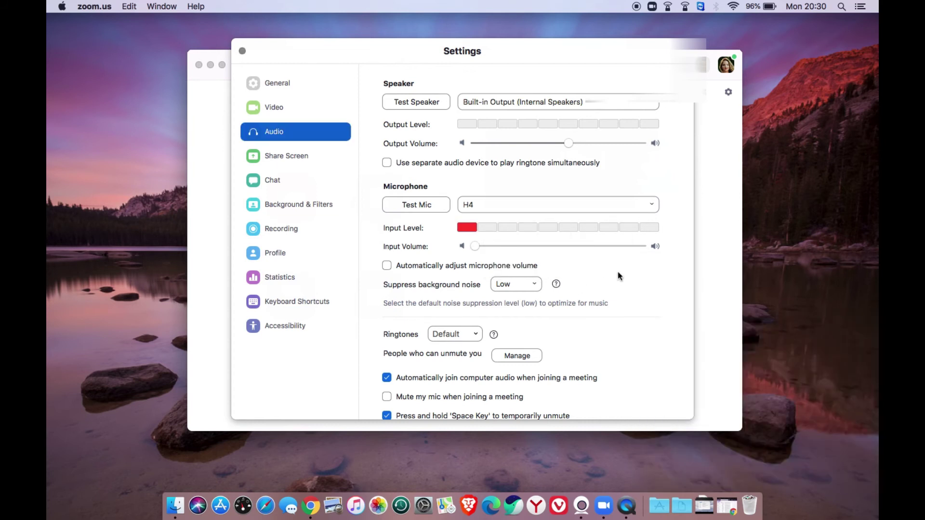
pyautogui.scroll(-1, 606, 264)
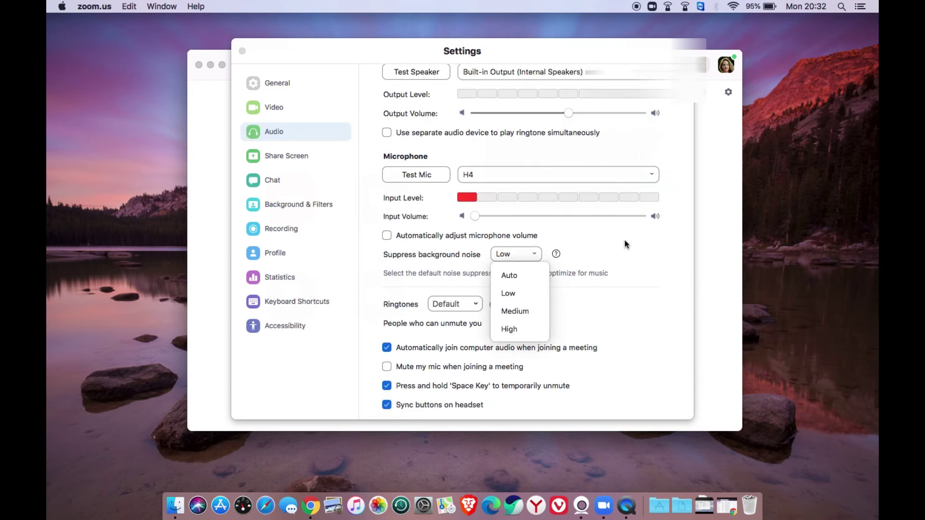
pyautogui.click(623, 244)
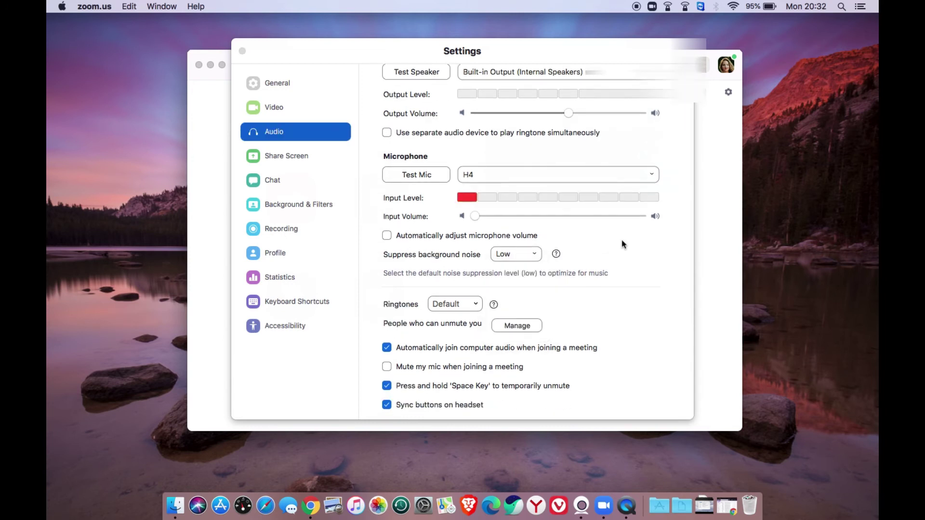
pyautogui.click(520, 254)
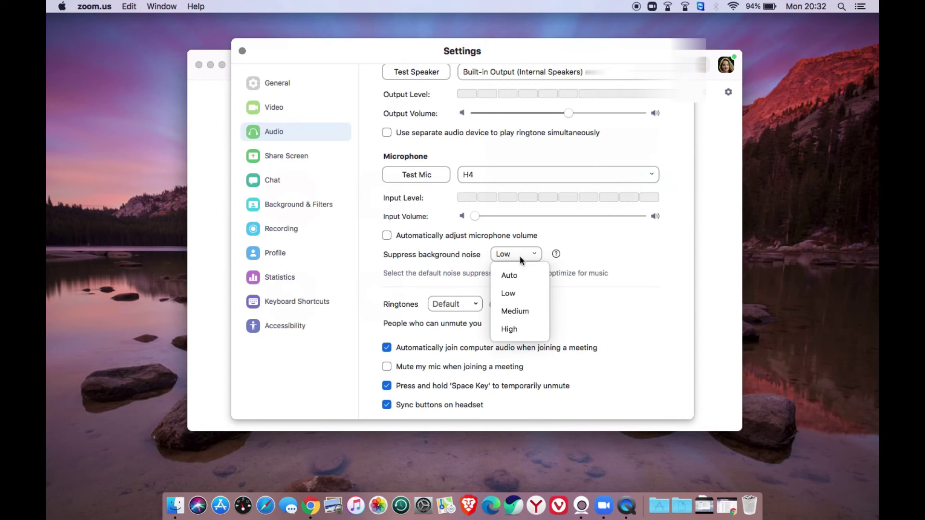
pyautogui.click(515, 295)
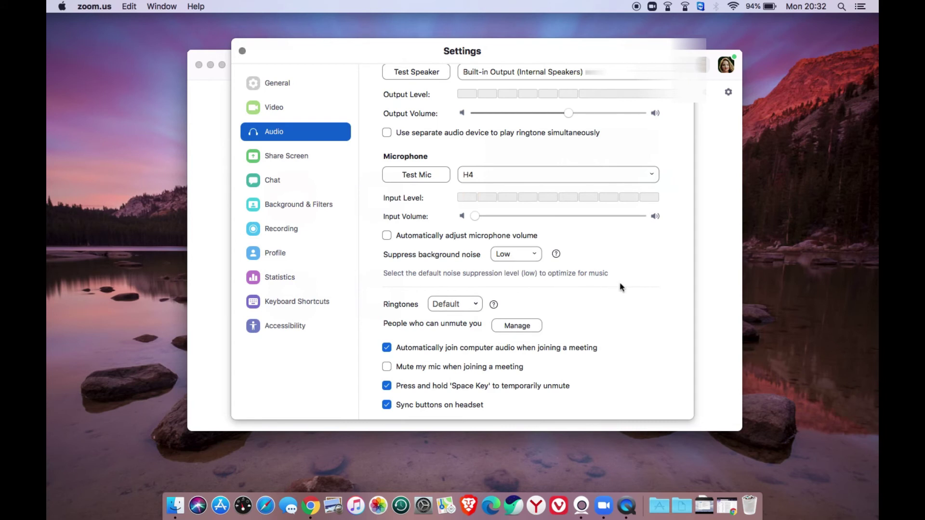
pyautogui.scroll(-2, 621, 287)
# Step: Show the advanced audio options and keep echo cancellation on Auto
pyautogui.scroll(-1, 621, 287)
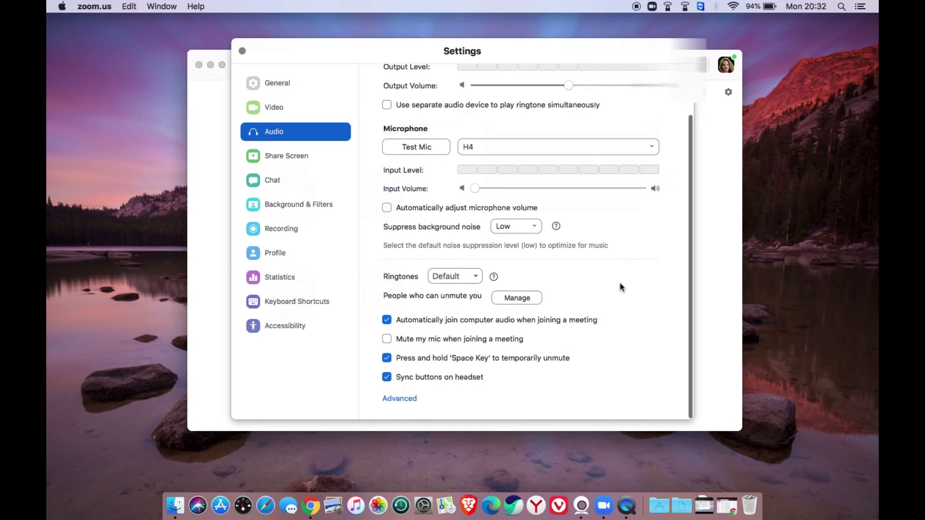
pyautogui.click(395, 403)
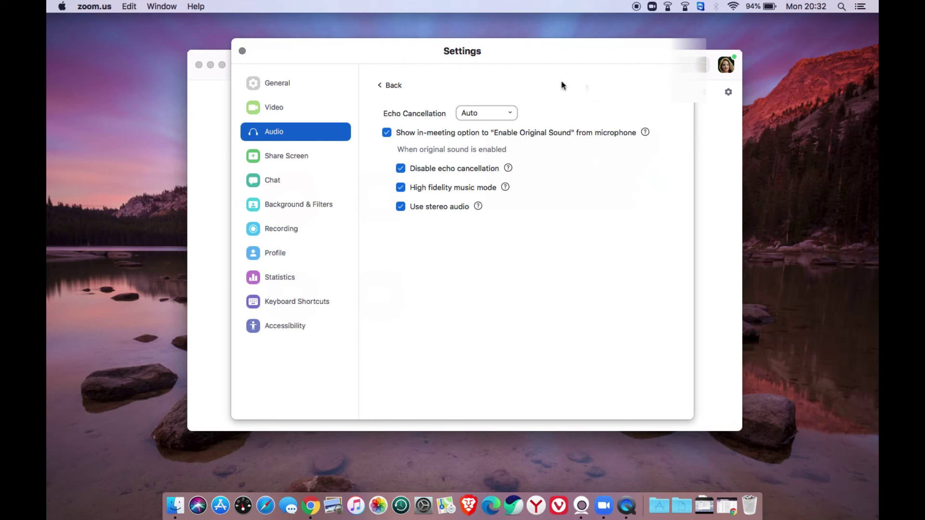
pyautogui.click(496, 117)
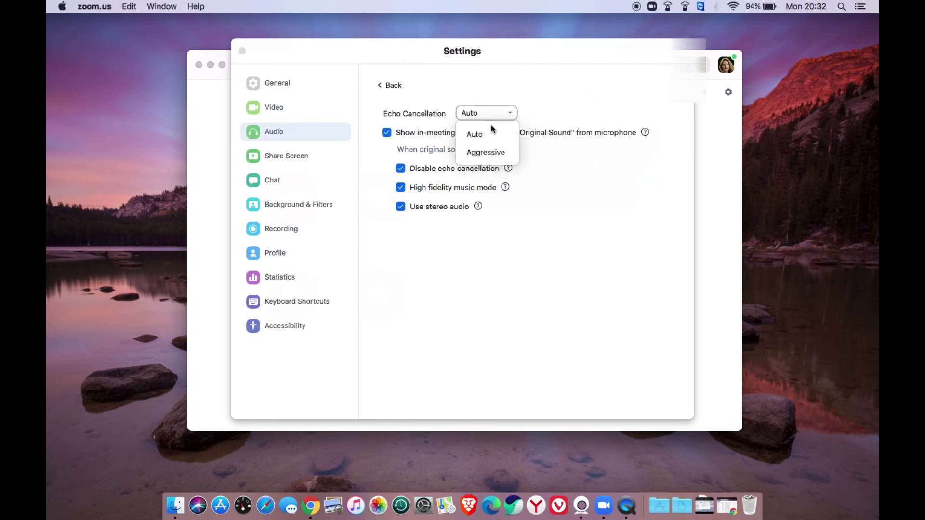
pyautogui.click(480, 137)
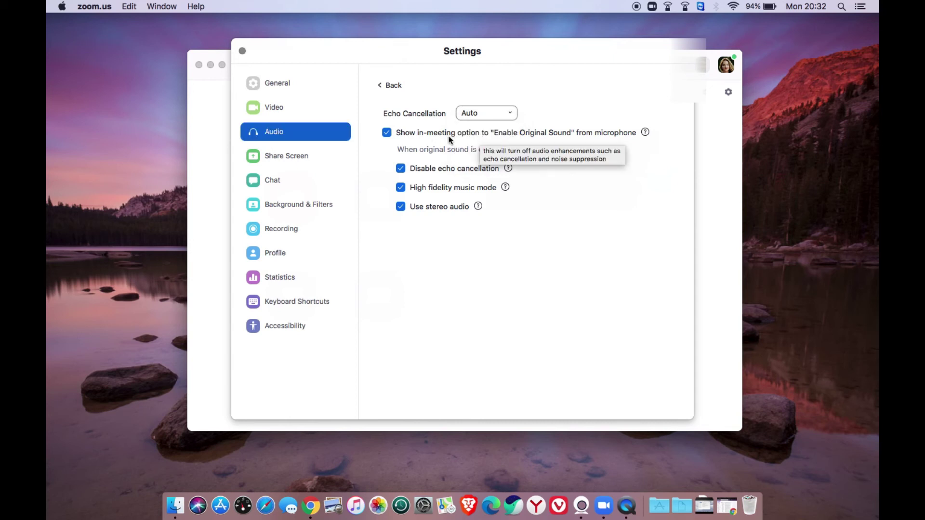
# Step: Keep Original Sound enabled with echo cancellation disabled, high fidelity music mode and stereo audio on
pyautogui.click(386, 133)
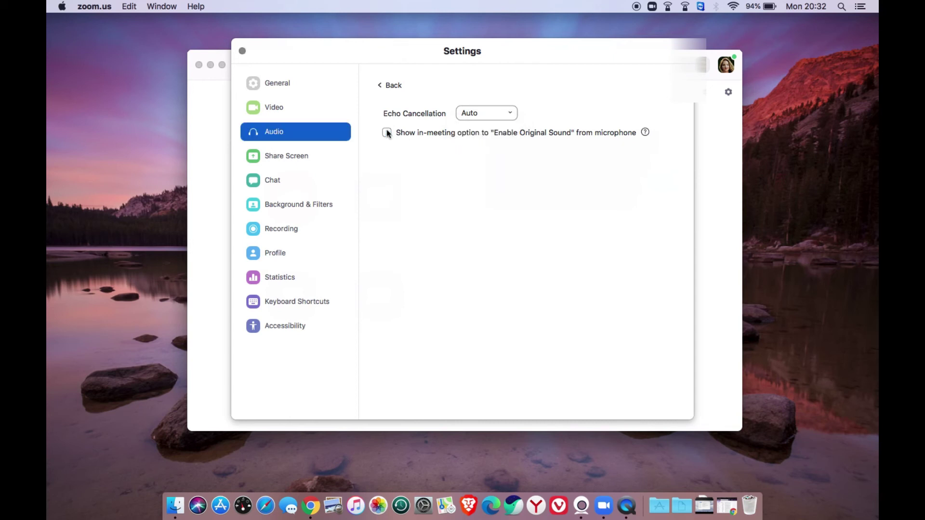
pyautogui.click(386, 133)
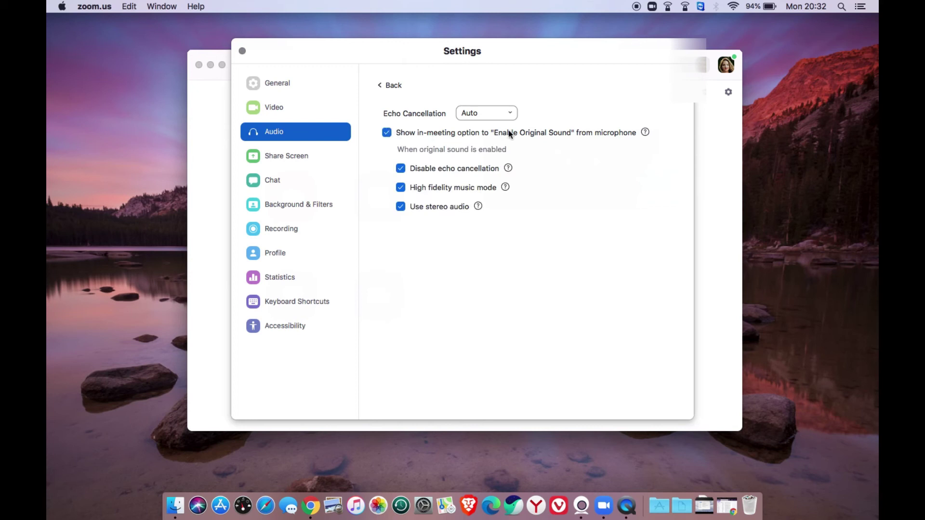
pyautogui.click(399, 168)
pyautogui.click(400, 169)
pyautogui.click(401, 188)
pyautogui.click(401, 187)
pyautogui.click(400, 207)
pyautogui.click(400, 207)
# Step: Go back from the Advanced page to the main Audio settings
pyautogui.click(386, 88)
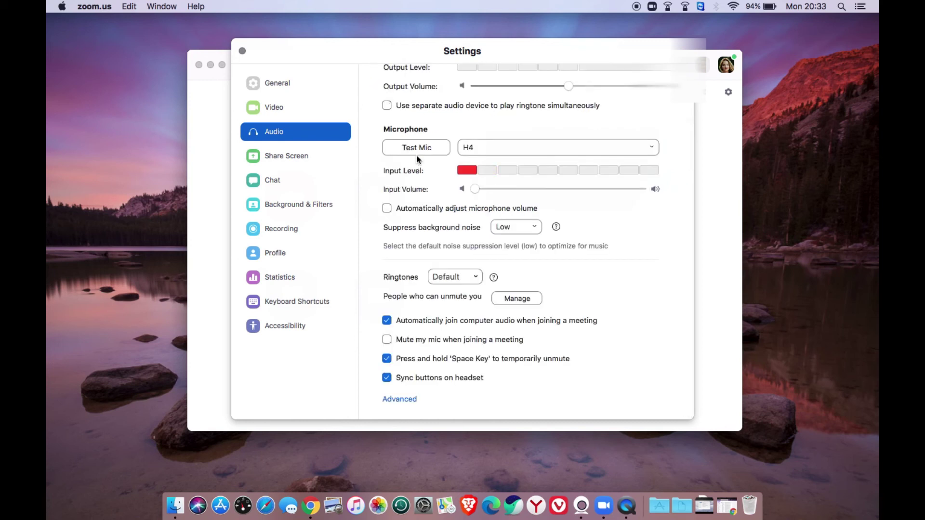